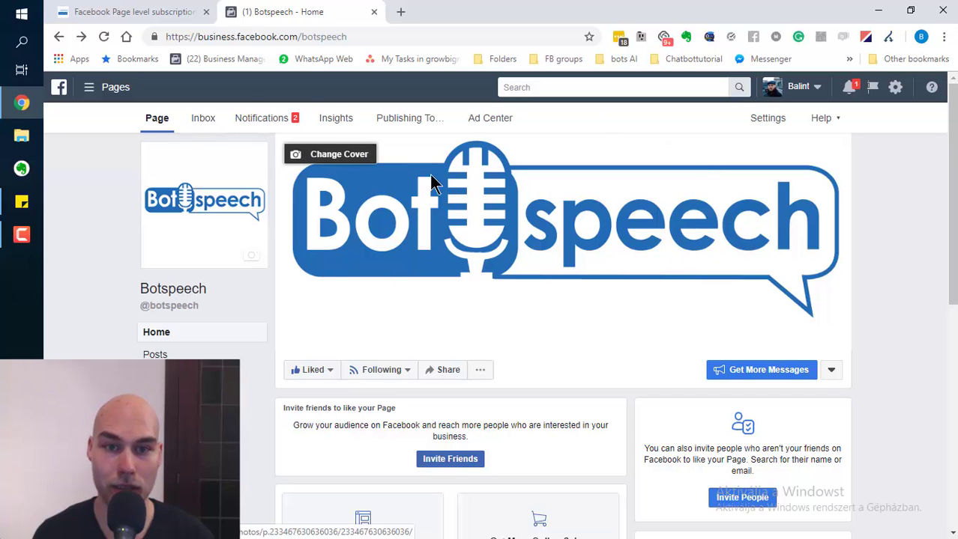
Open the Messenger Platform section of the Botspeech Page's settings
scroll(844, 260, down, 1)
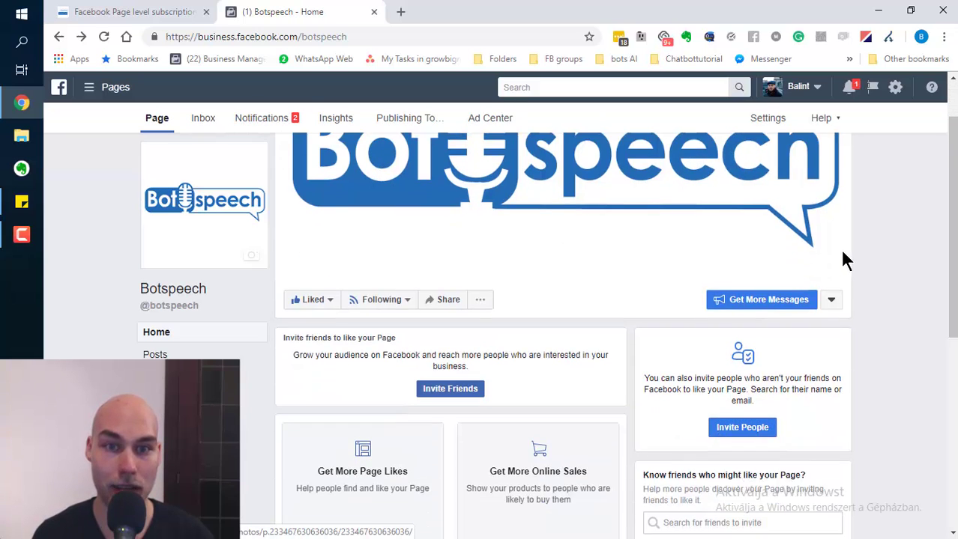
scroll(844, 259, up, 1)
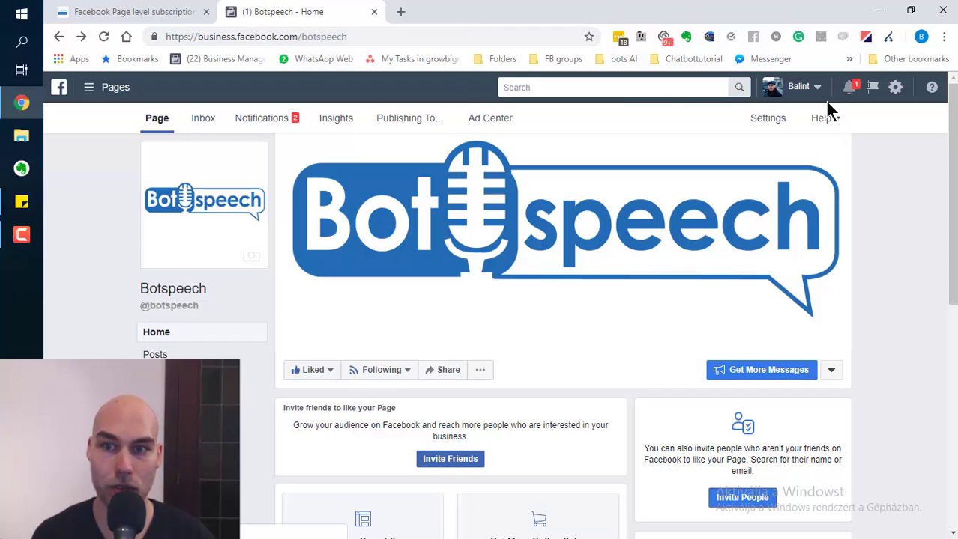
click(767, 120)
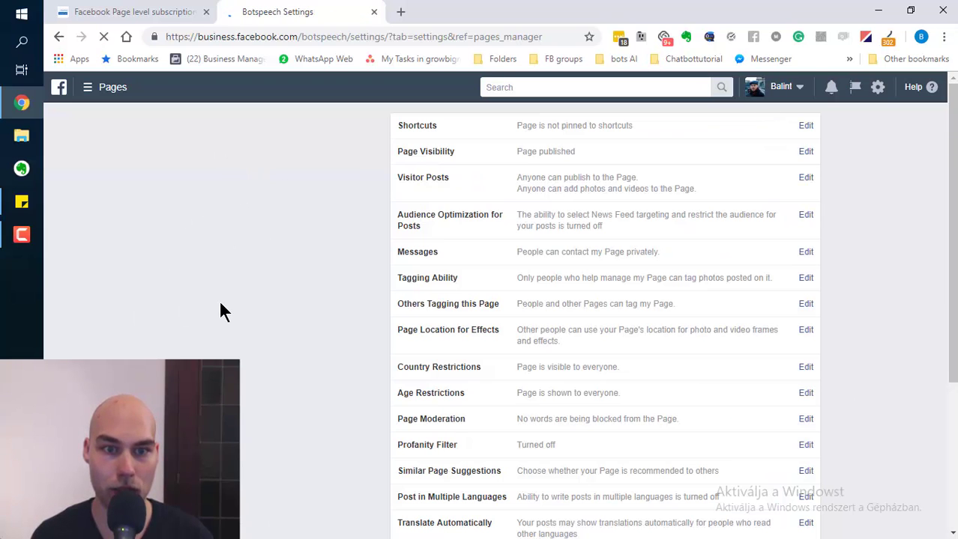
scroll(229, 271, down, 2)
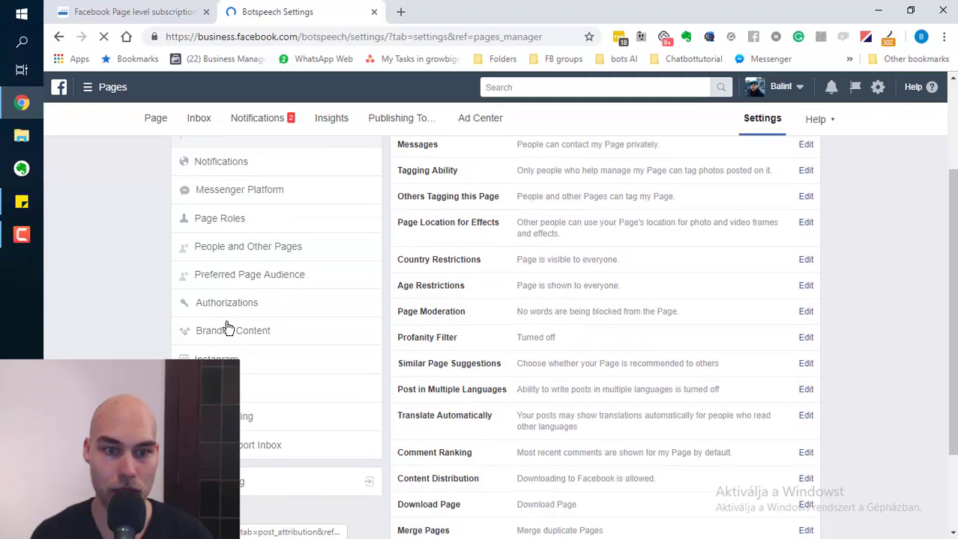
scroll(236, 330, down, 2)
scroll(239, 314, up, 3)
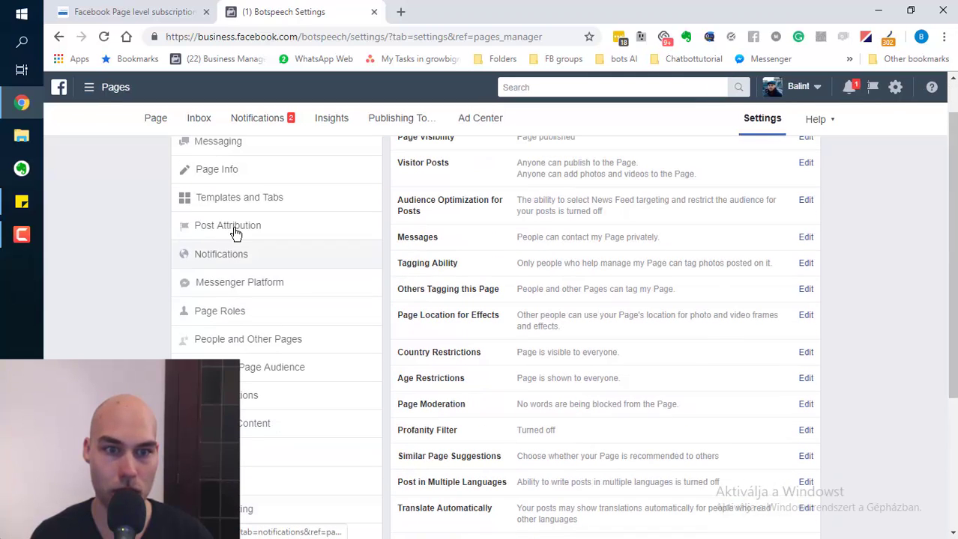
click(253, 283)
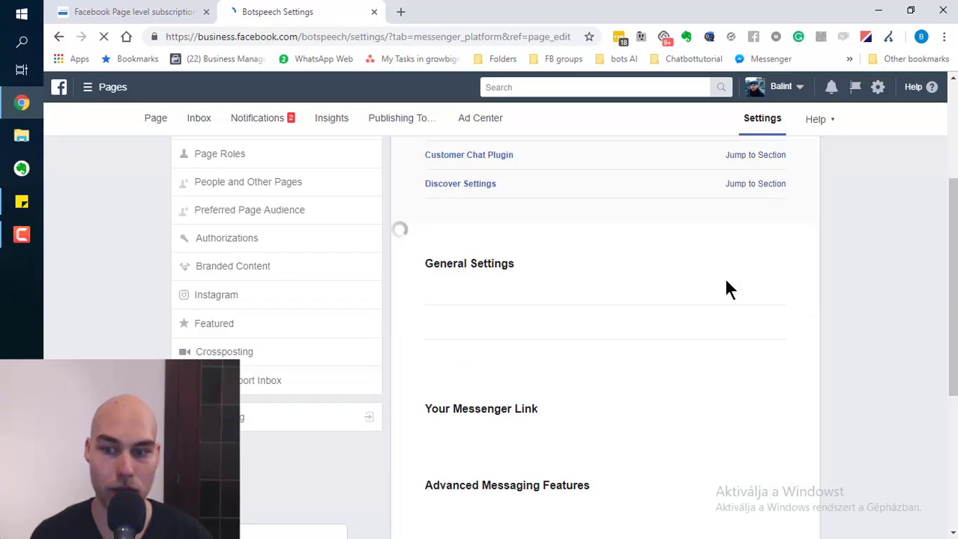
Start a request for Subscription Messaging under the Page's Advanced Messaging Features
scroll(464, 212, up, 2)
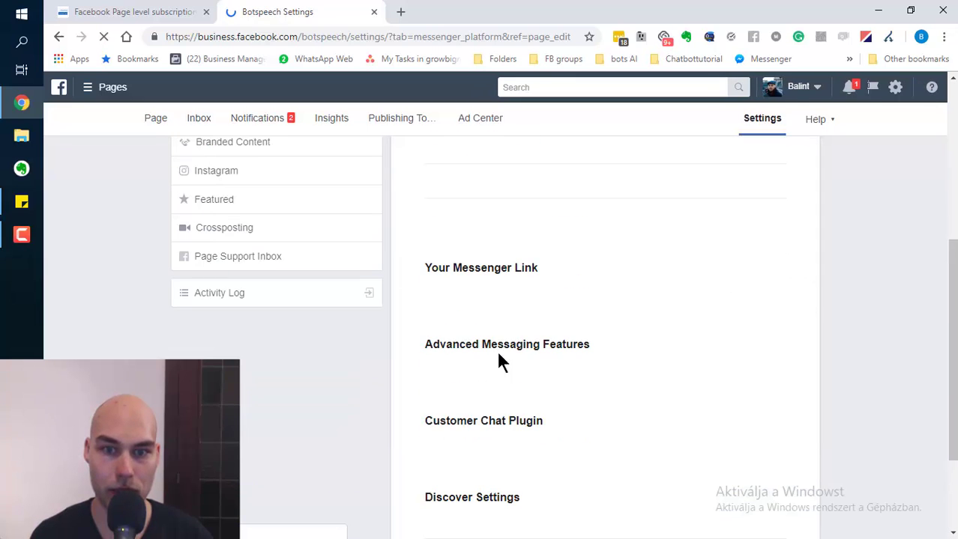
scroll(649, 339, down, 4)
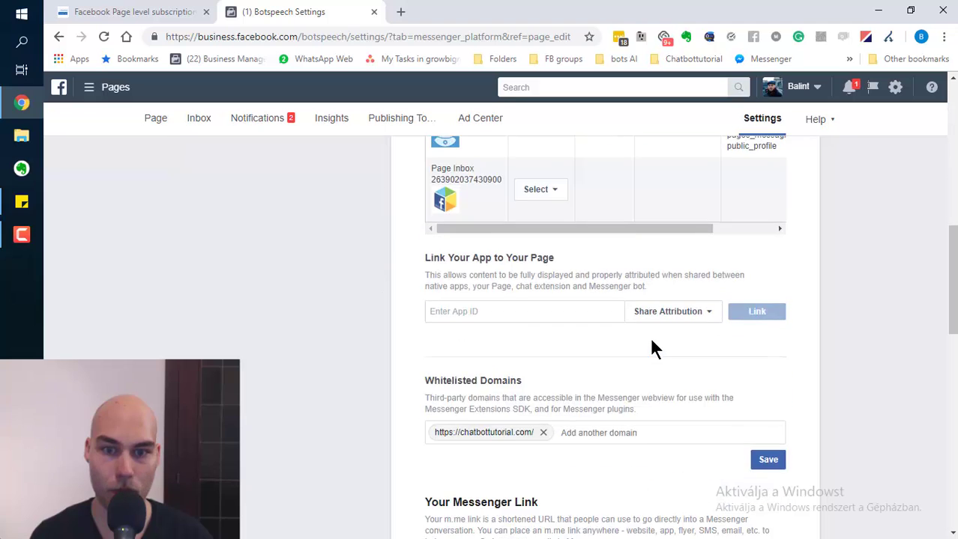
scroll(649, 337, up, 3)
scroll(649, 336, down, 6)
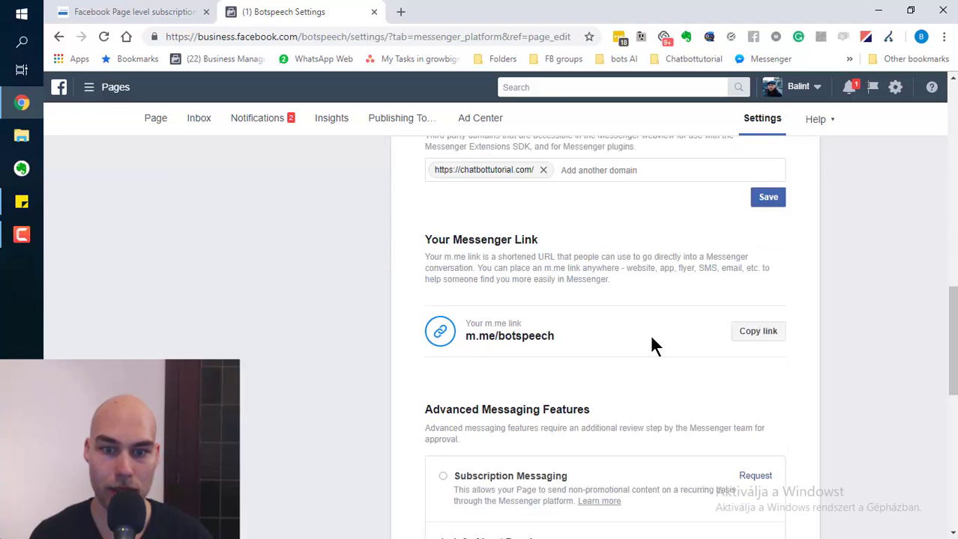
scroll(650, 345, down, 2)
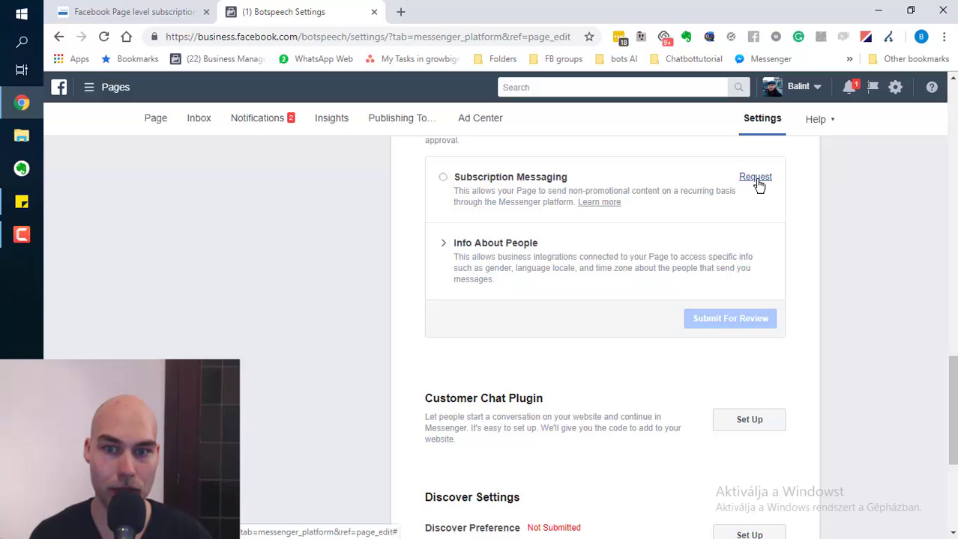
click(756, 178)
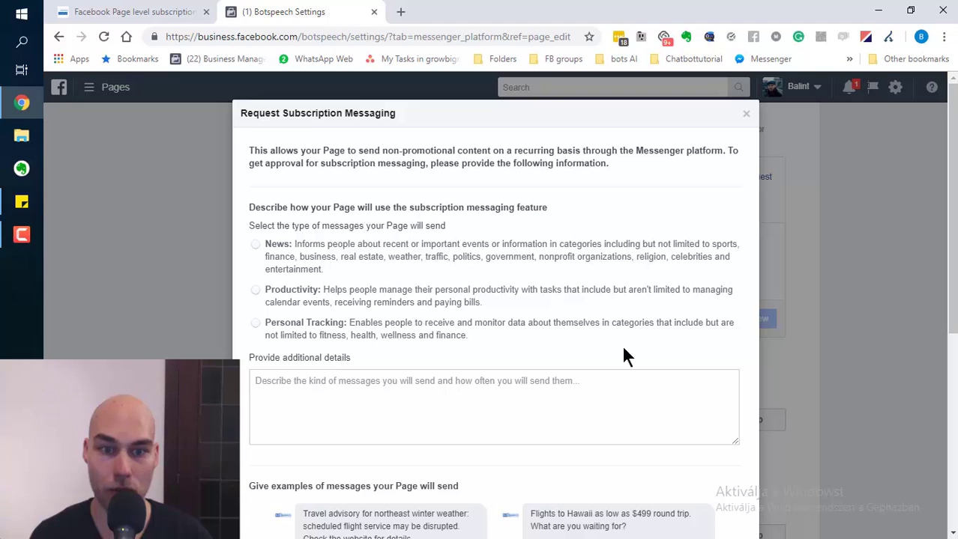
Choose News as the message type and fill the additional details with the sticky note's paragraph beginning "Botspeech is transcribing voice into text."
click(255, 245)
scroll(374, 315, down, 1)
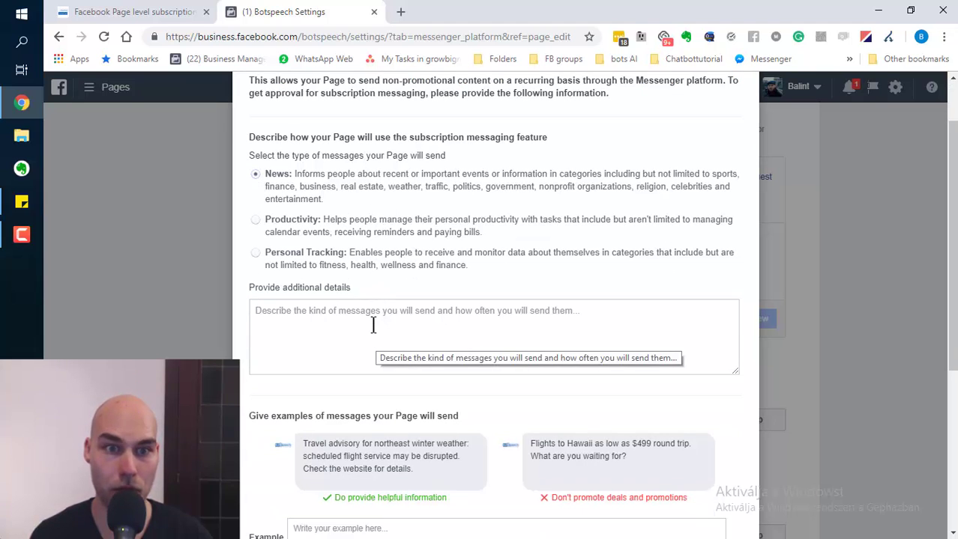
click(342, 320)
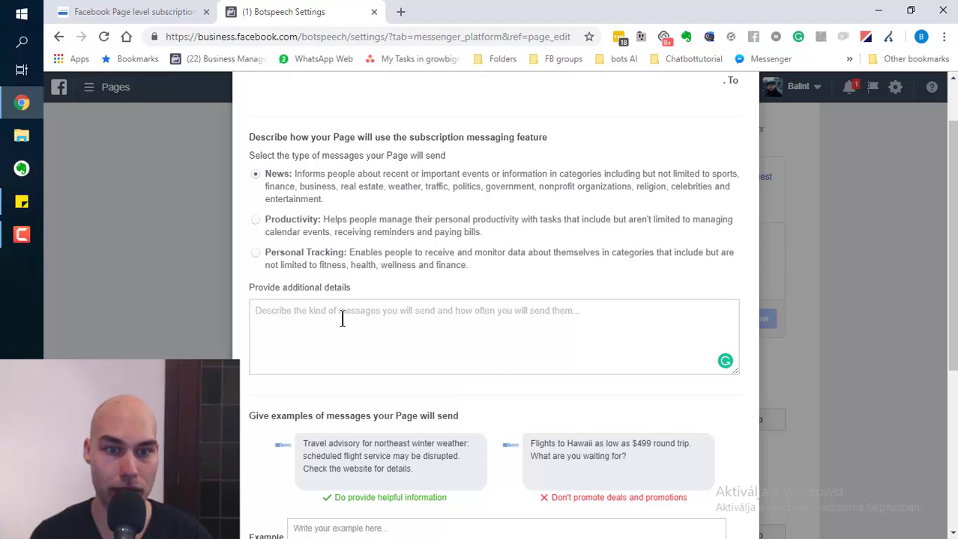
click(21, 202)
triple_click(326, 209)
key(ctrl+c)
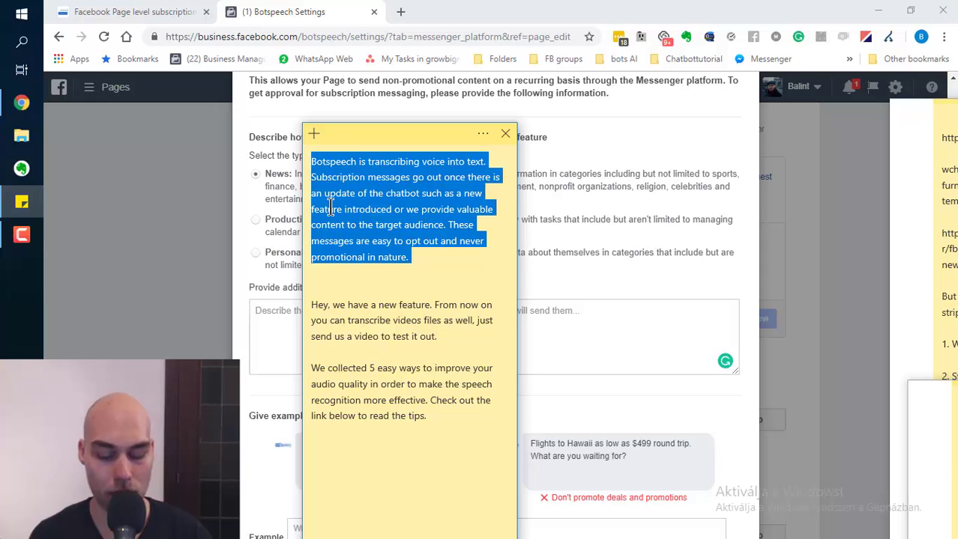
click(569, 336)
key(ctrl+v)
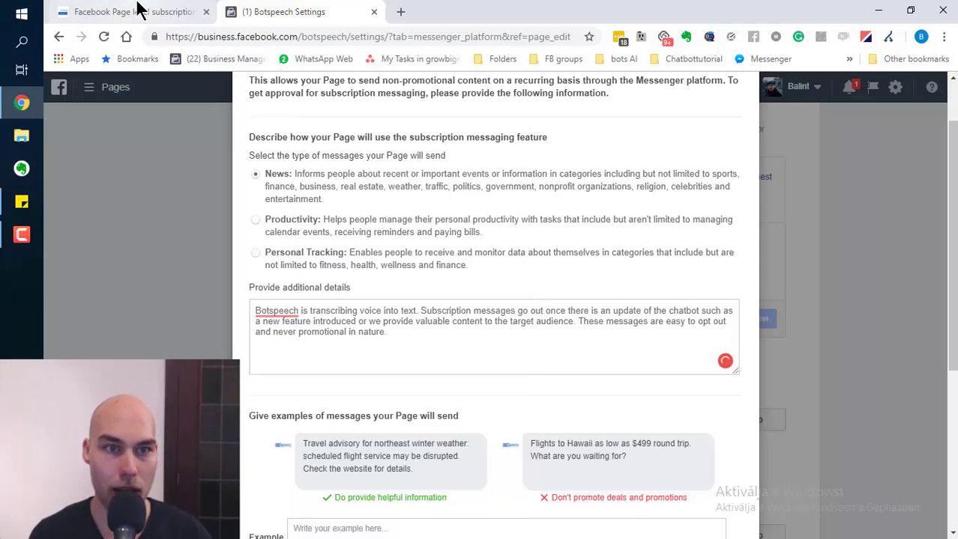
Review the example subscription messages in the Facebook Page level subscription article and return to the request form
click(137, 11)
scroll(325, 152, up, 3)
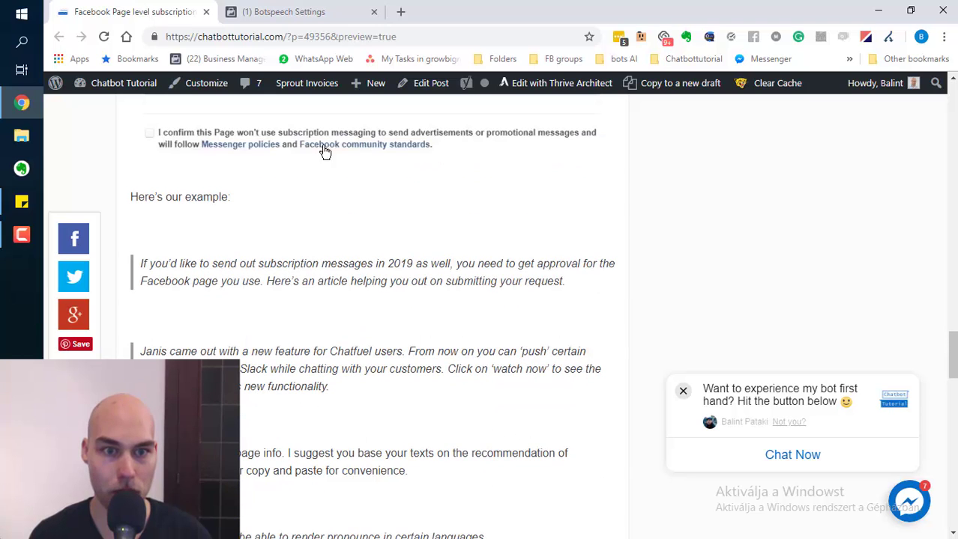
scroll(335, 238, up, 2)
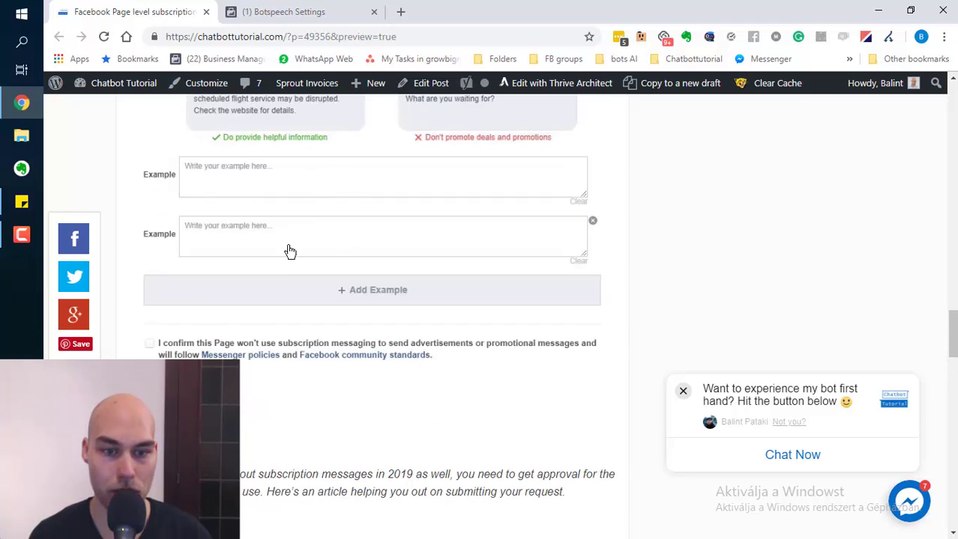
scroll(335, 414, down, 1)
scroll(327, 313, down, 2)
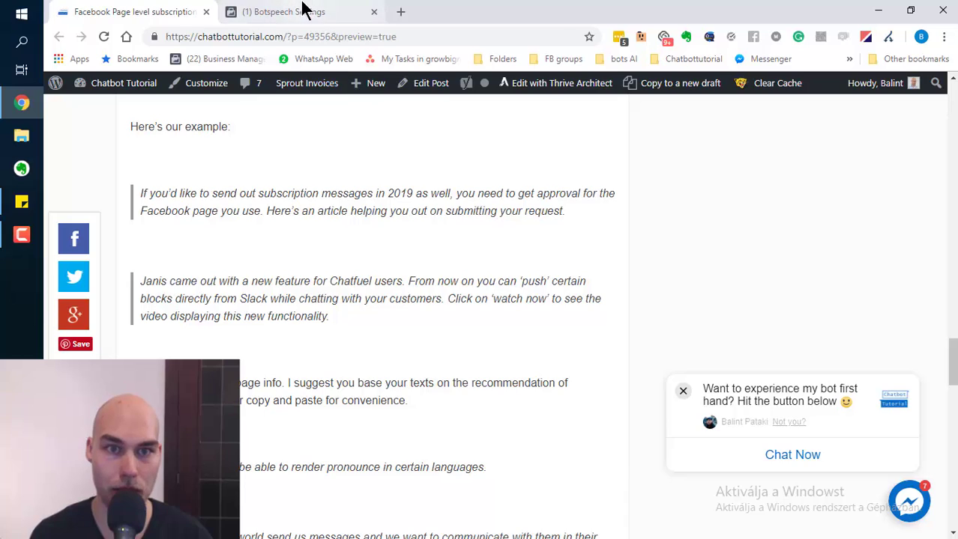
click(301, 10)
Fill the first example message with the sticky note's text beginning "Hey, we have a new feature."
scroll(370, 277, down, 4)
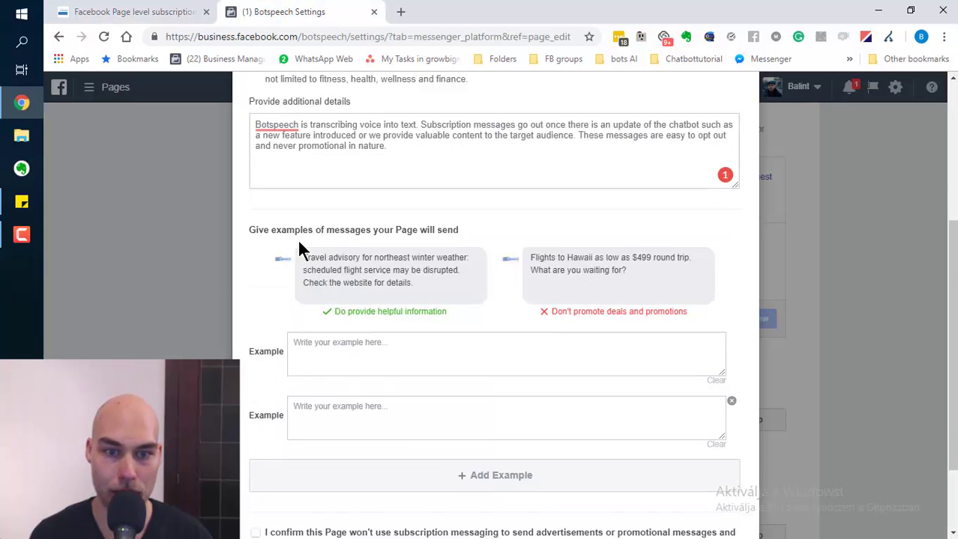
click(341, 250)
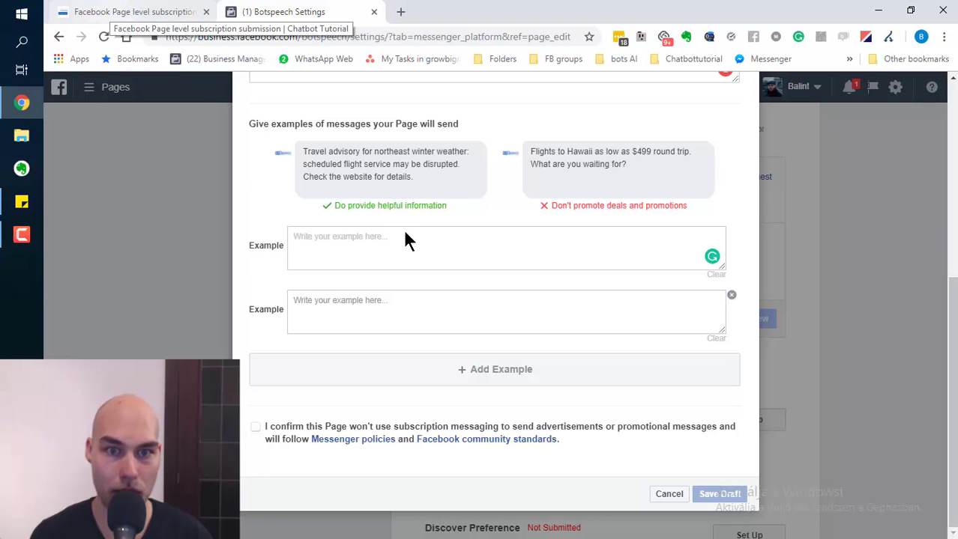
scroll(411, 234, up, 2)
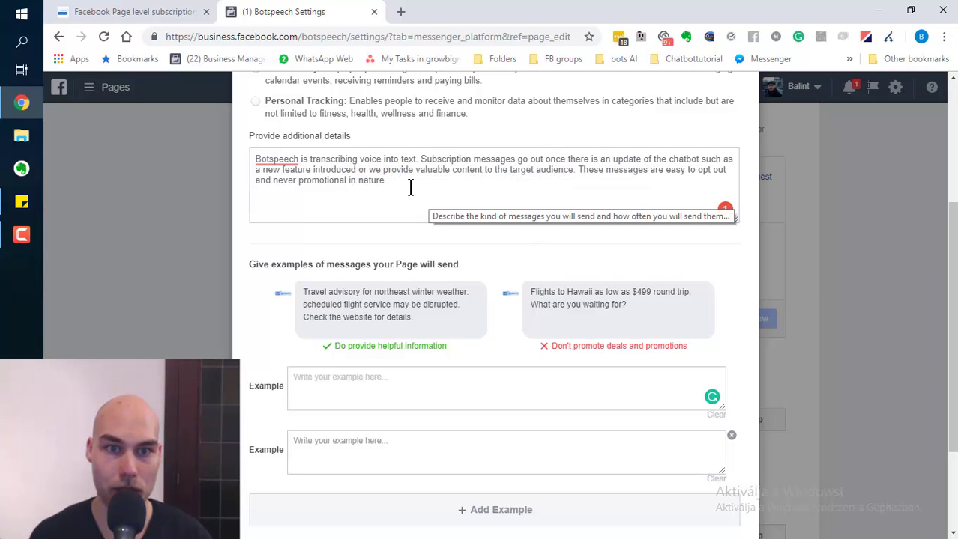
scroll(434, 202, up, 2)
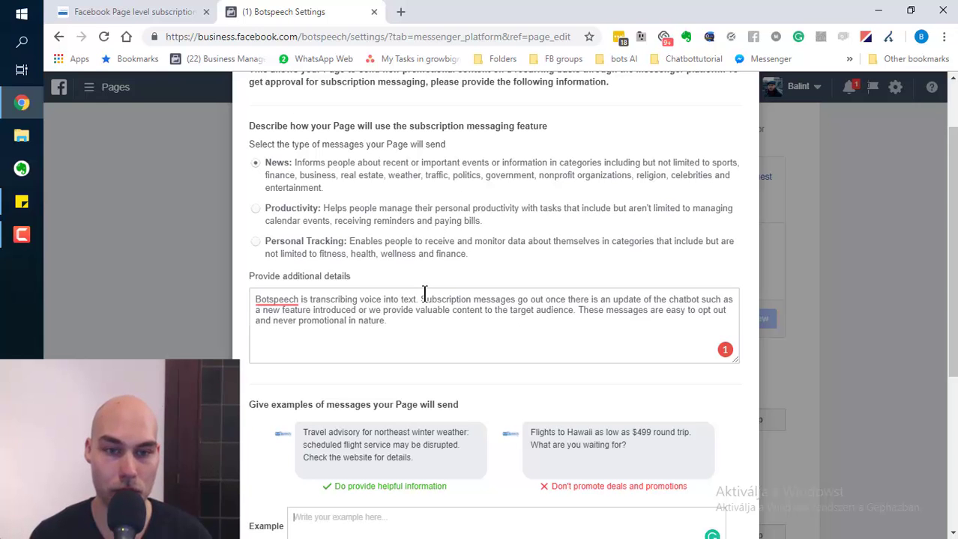
scroll(419, 291, down, 4)
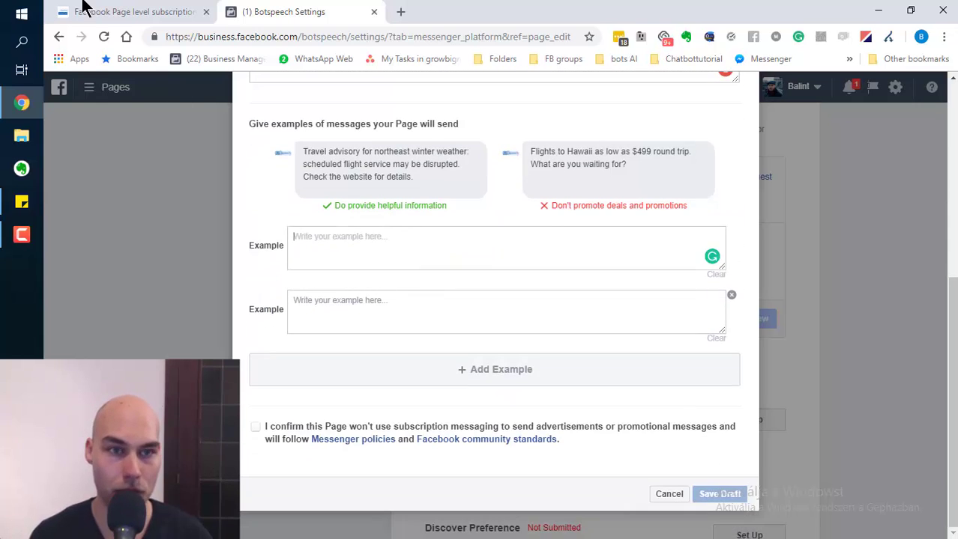
click(21, 202)
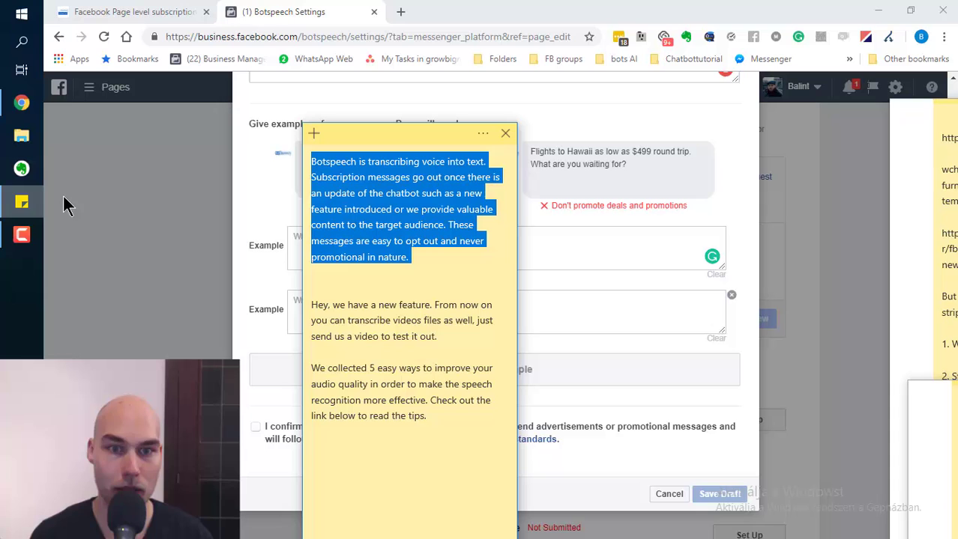
triple_click(367, 330)
key(ctrl+c)
key(alt+Tab)
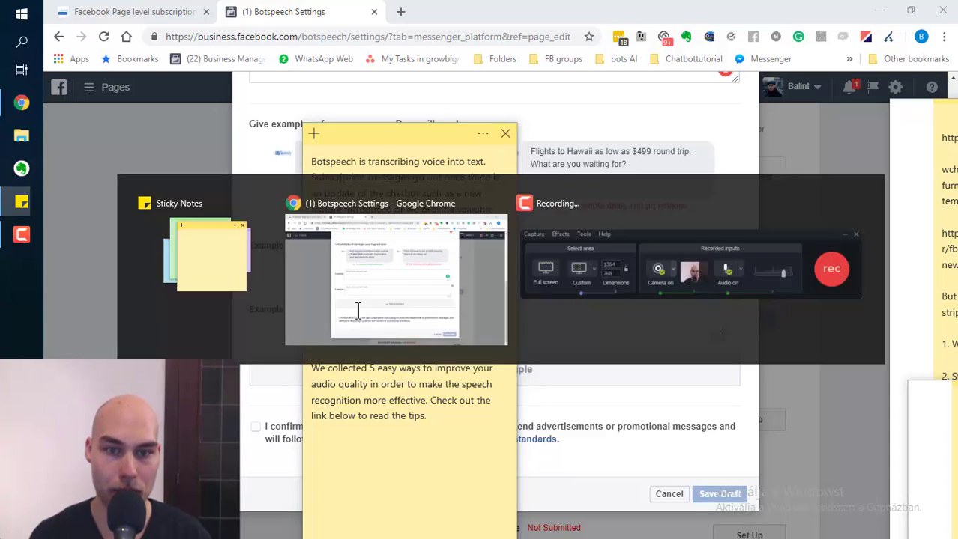
click(329, 245)
key(ctrl+v)
Fill the second example message with the sticky note's text beginning "We collected 5 easy ways to improve your audio quality"
click(359, 318)
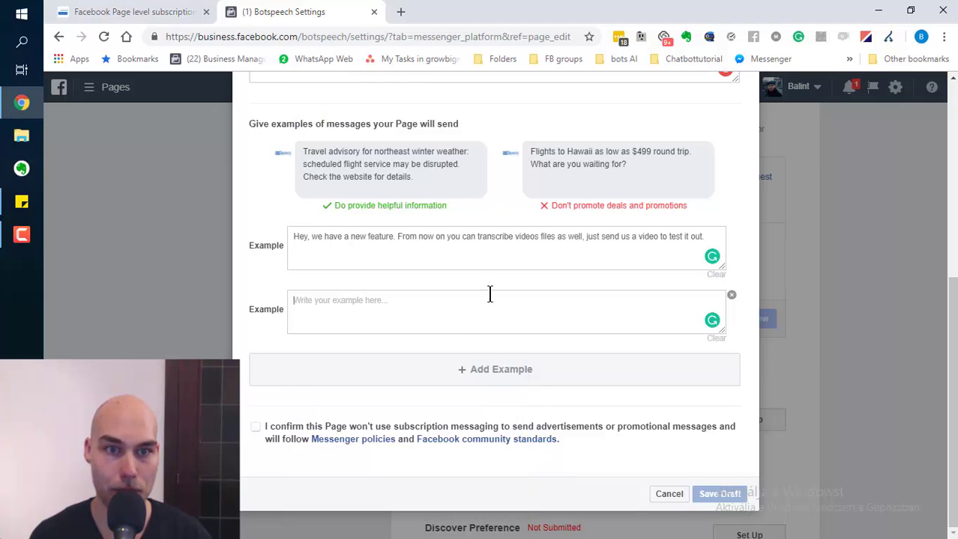
click(21, 201)
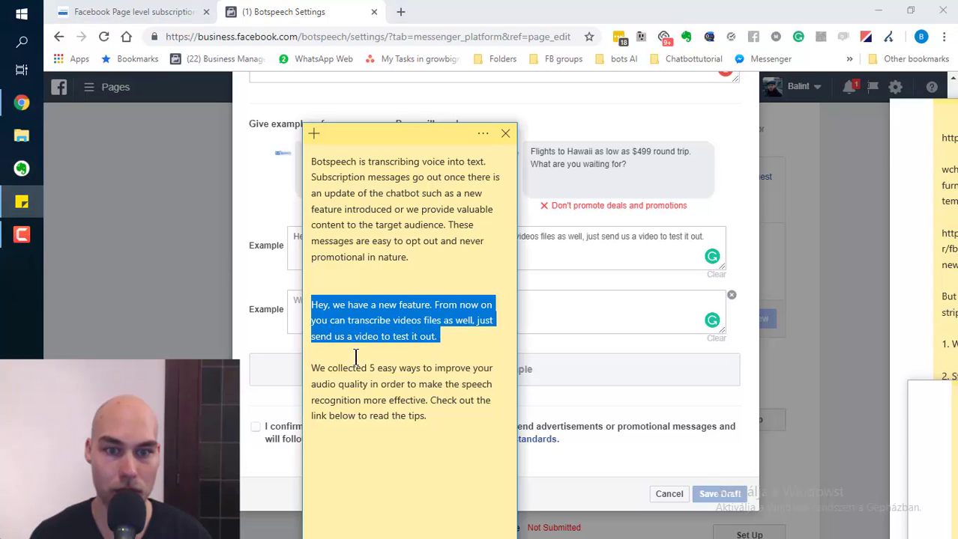
triple_click(379, 394)
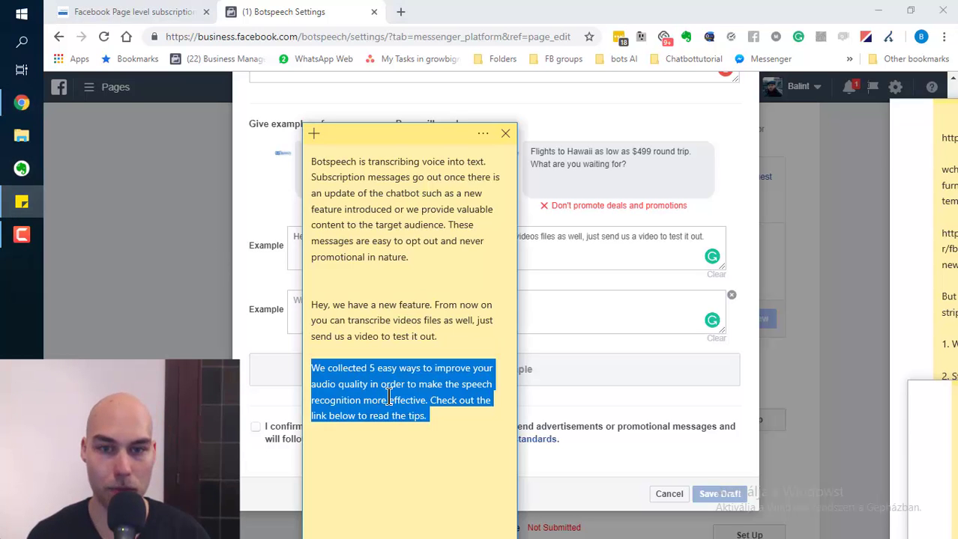
key(ctrl+c)
key(alt+Tab)
key(ctrl+v)
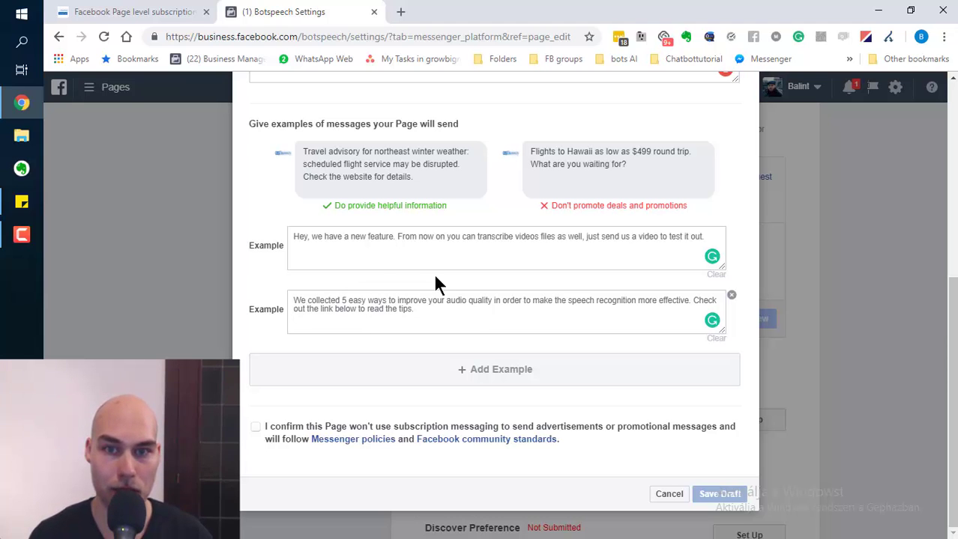
Confirm that the Page won't send advertisements or promotional messages, and save the subscription messaging request as a draft
scroll(433, 273, up, 2)
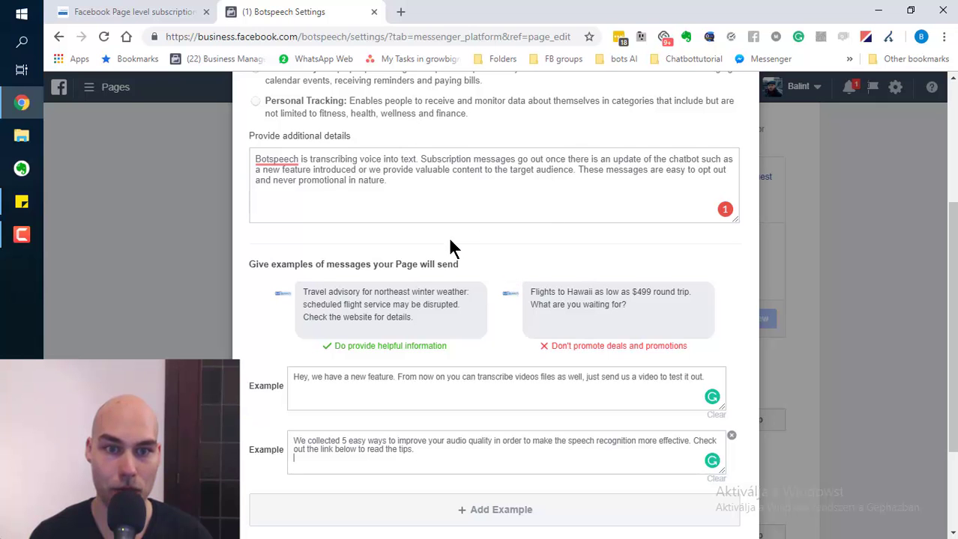
scroll(332, 191, down, 2)
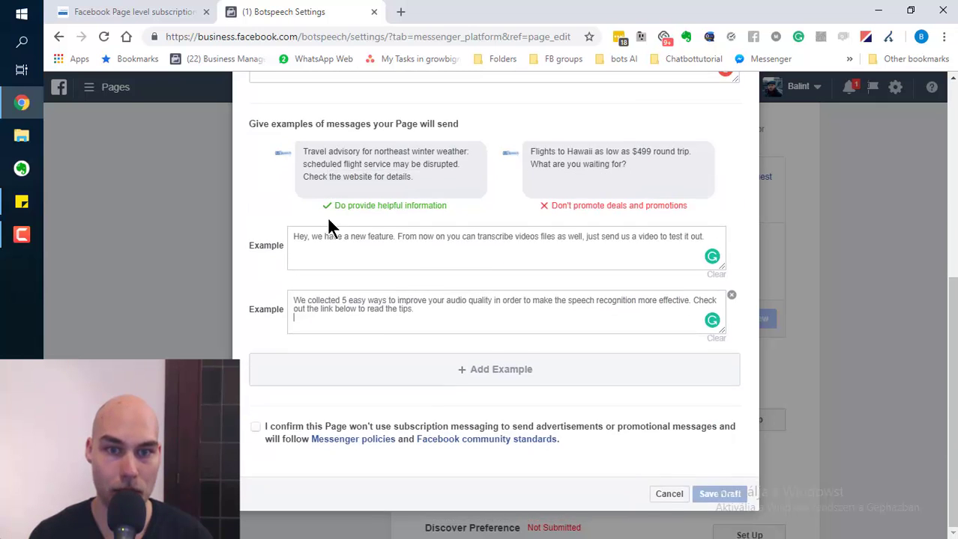
scroll(183, 236, up, 3)
scroll(351, 253, down, 3)
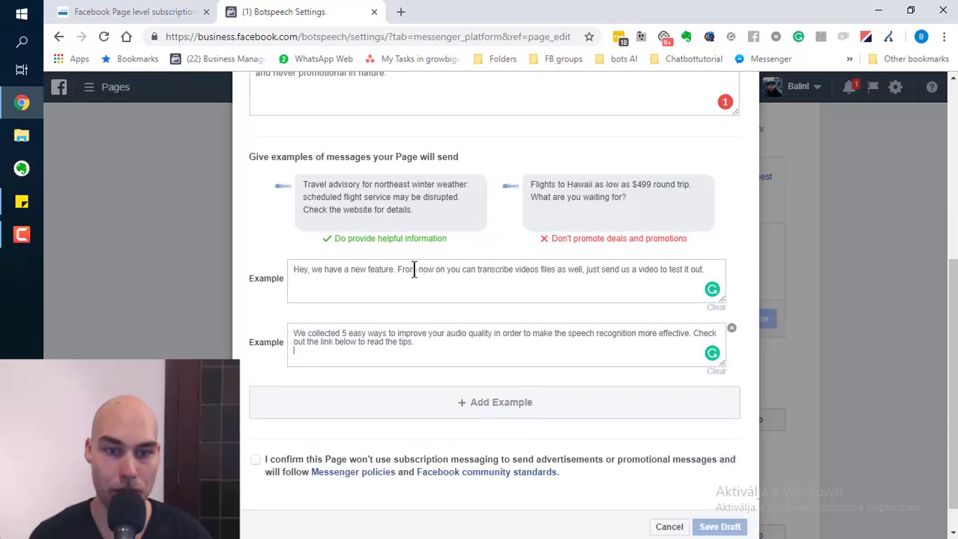
click(251, 431)
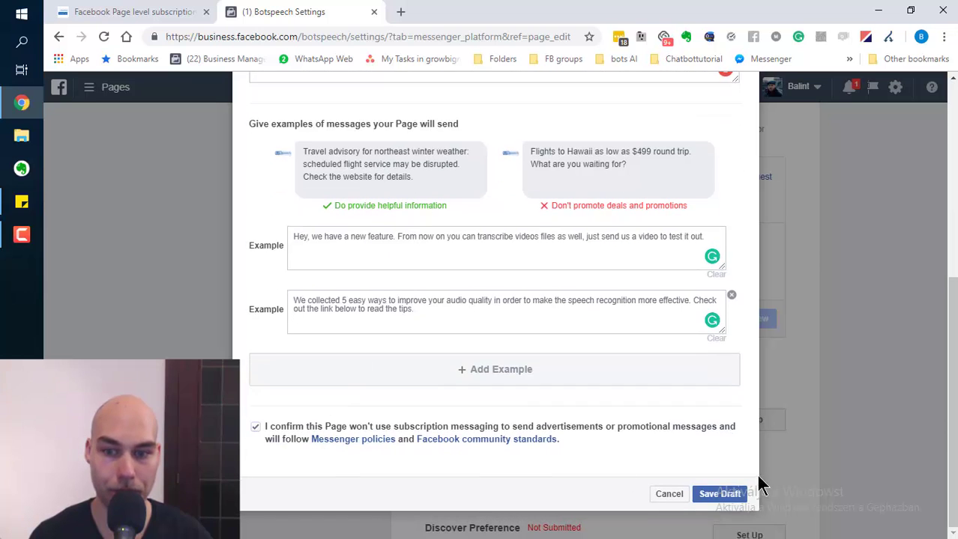
click(724, 495)
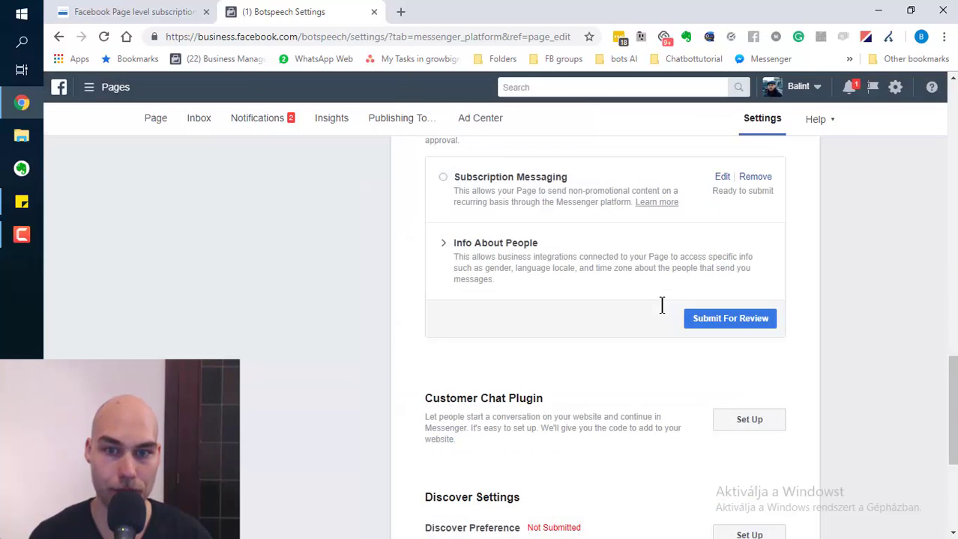
Save a draft request for Gender access with the article's reason "We need gender to be able to render pronounce in certain languages."
click(446, 243)
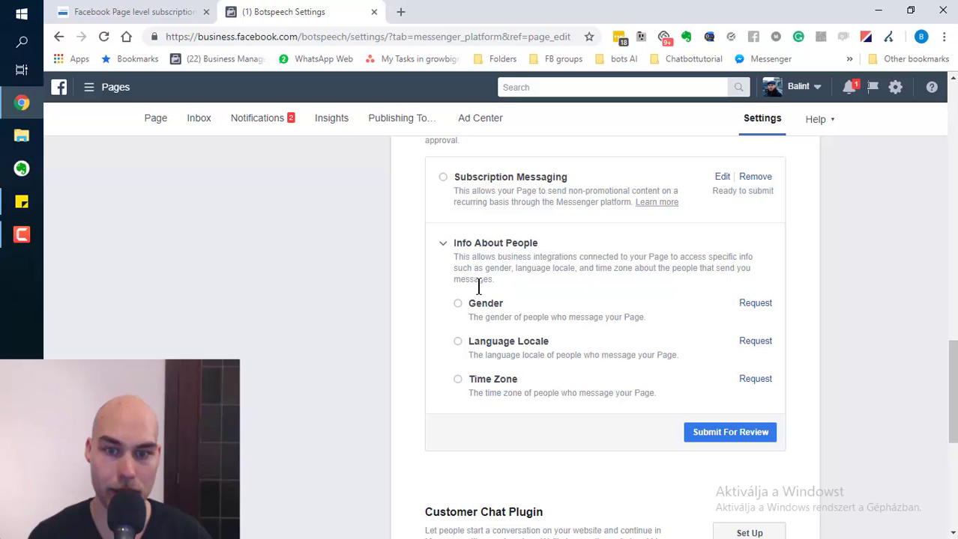
click(755, 303)
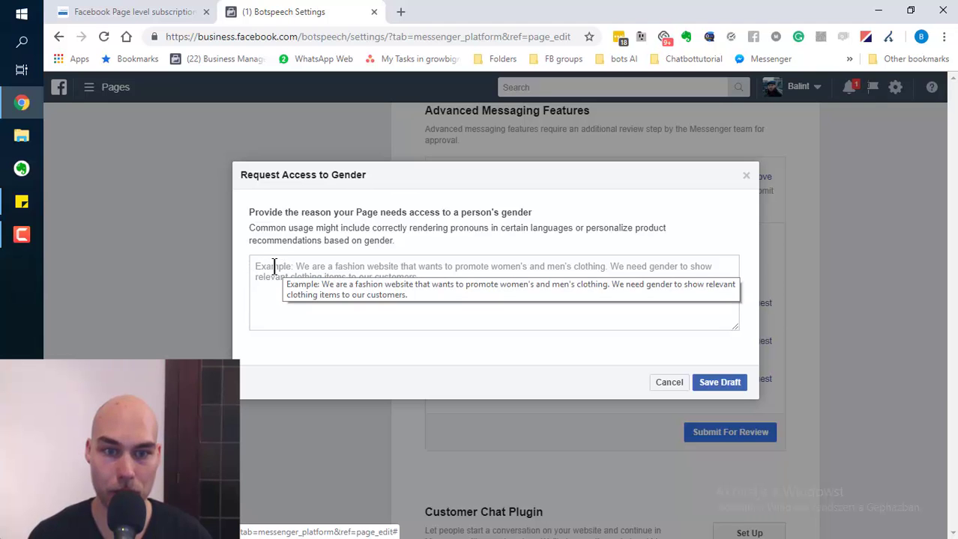
click(395, 277)
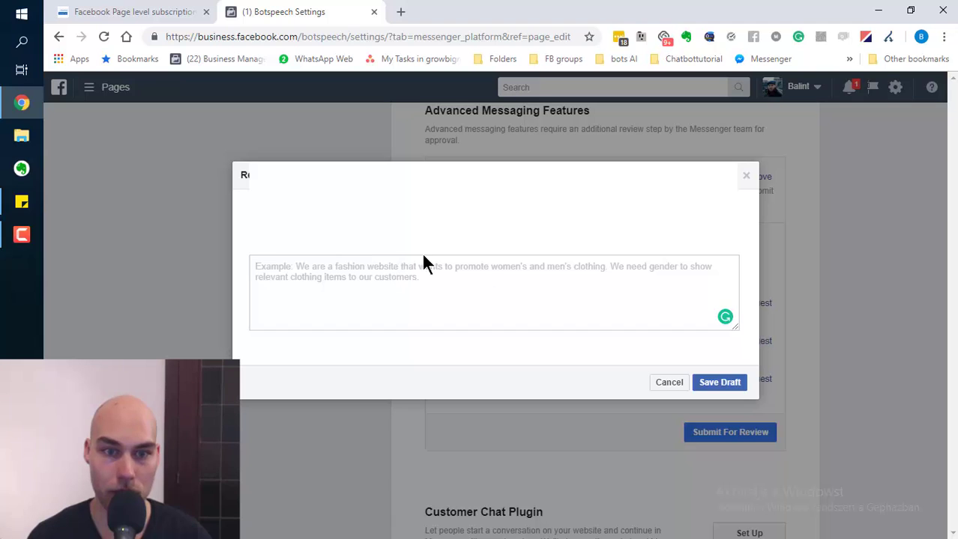
click(129, 15)
scroll(271, 338, down, 3)
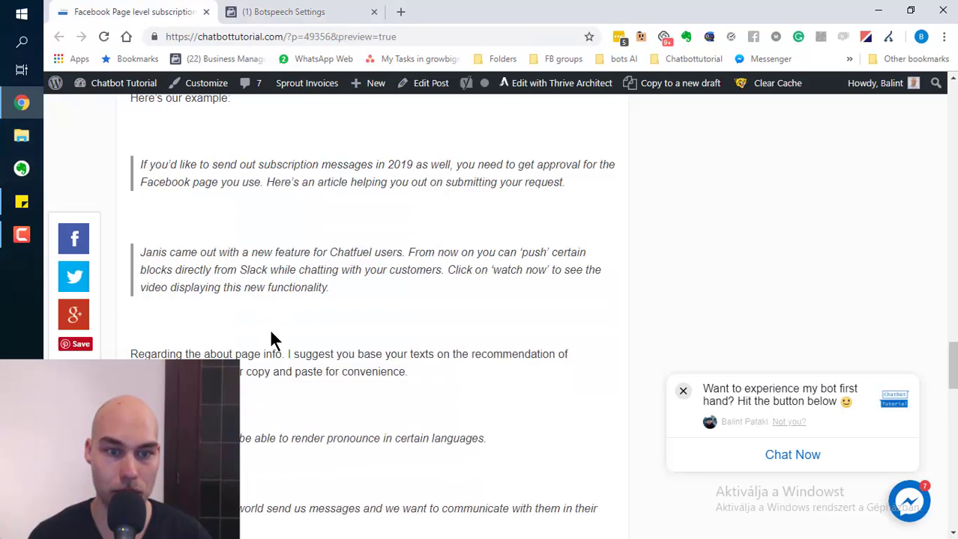
triple_click(229, 256)
key(ctrl+c)
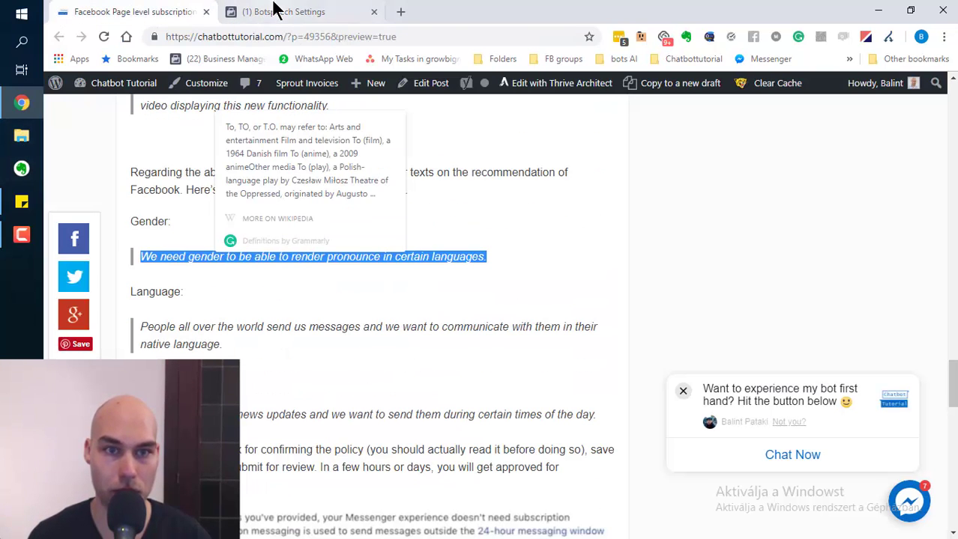
click(275, 11)
key(ctrl+v)
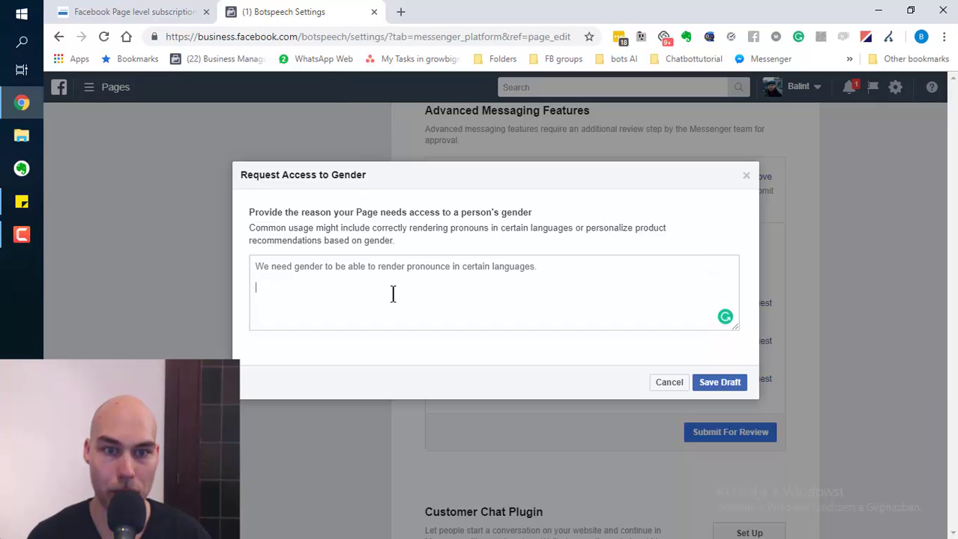
click(718, 383)
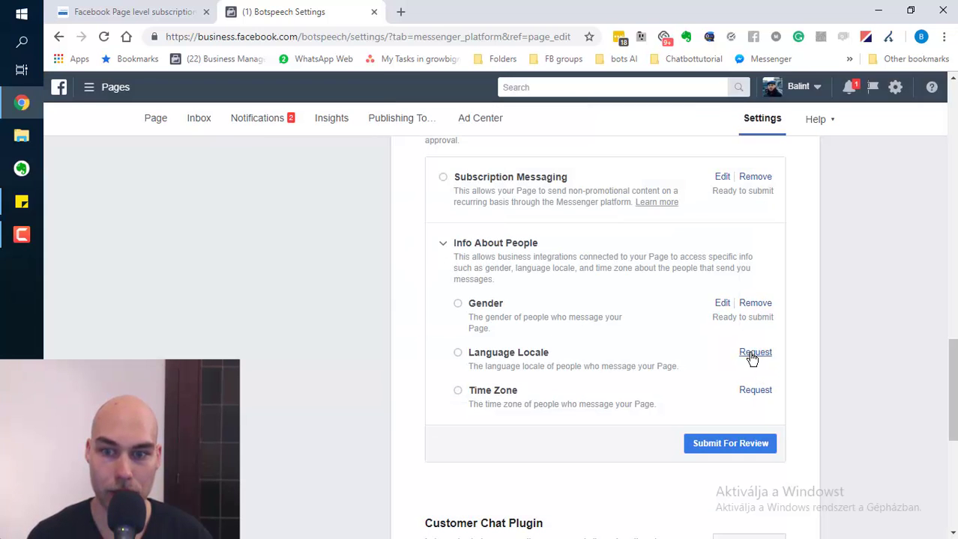
Save a draft request for Language Locale access with the reason "We need gender to be able to render pronounce in certain languages."
click(752, 354)
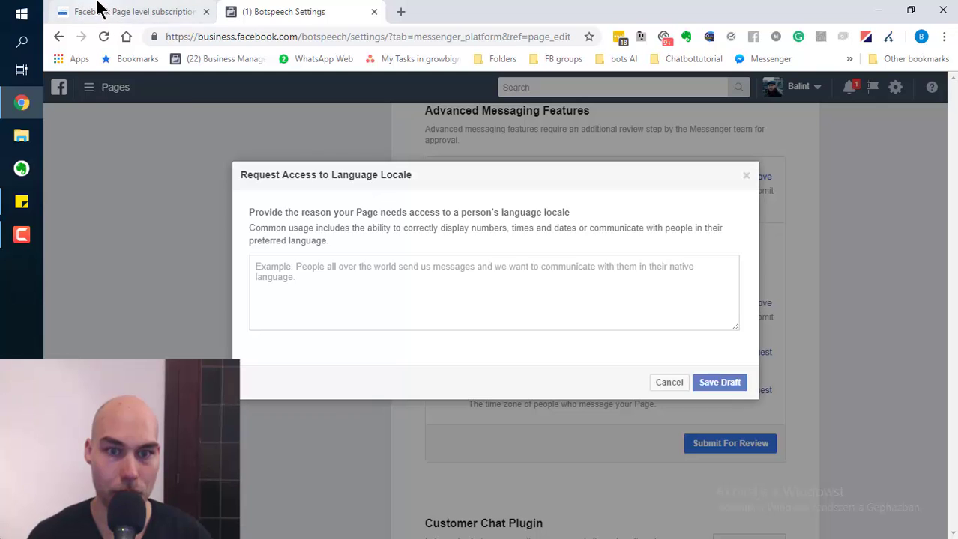
click(105, 12)
click(161, 322)
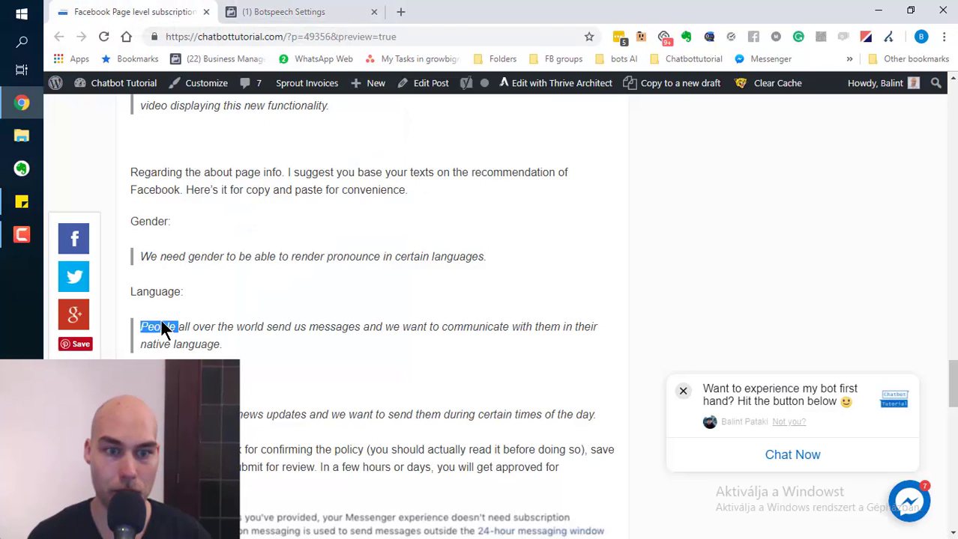
triple_click(171, 330)
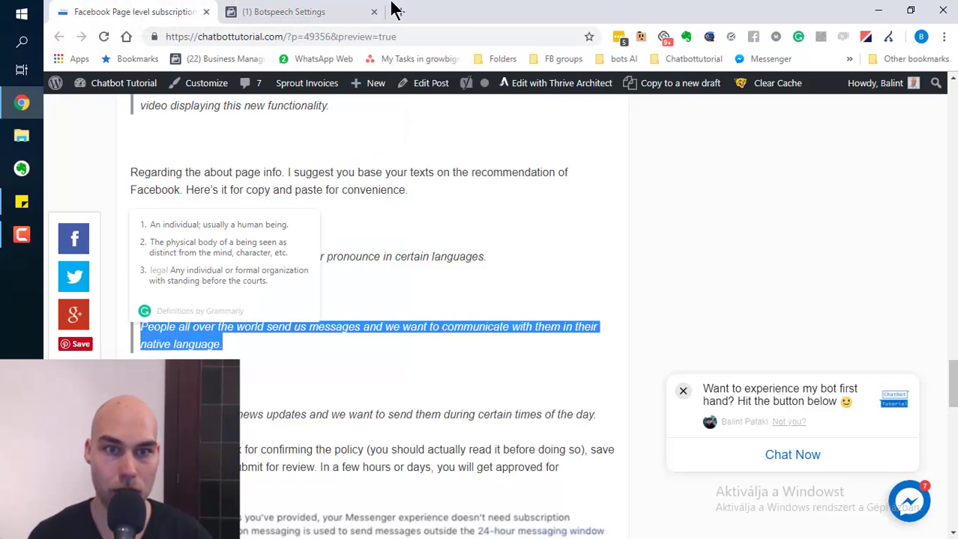
click(320, 9)
click(445, 290)
key(ctrl+v)
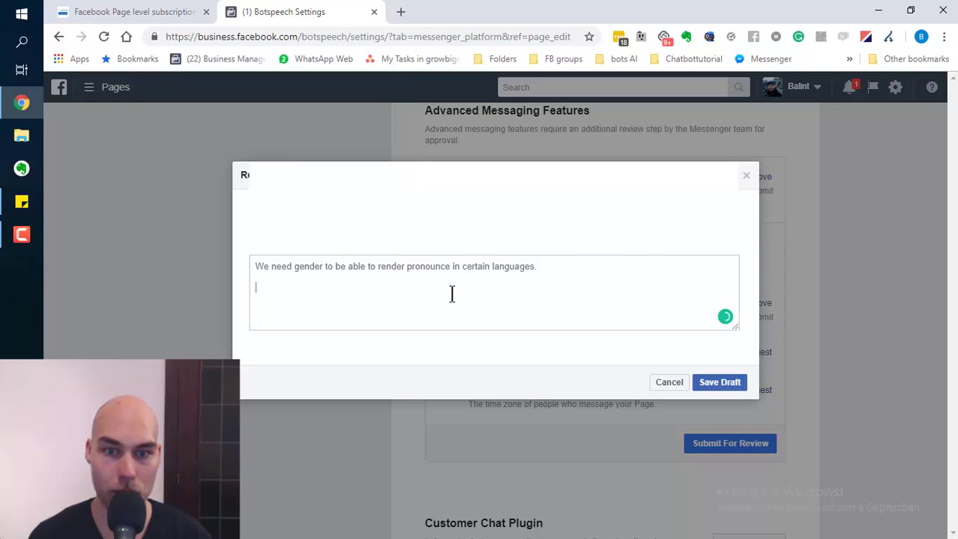
key(BackSpace)
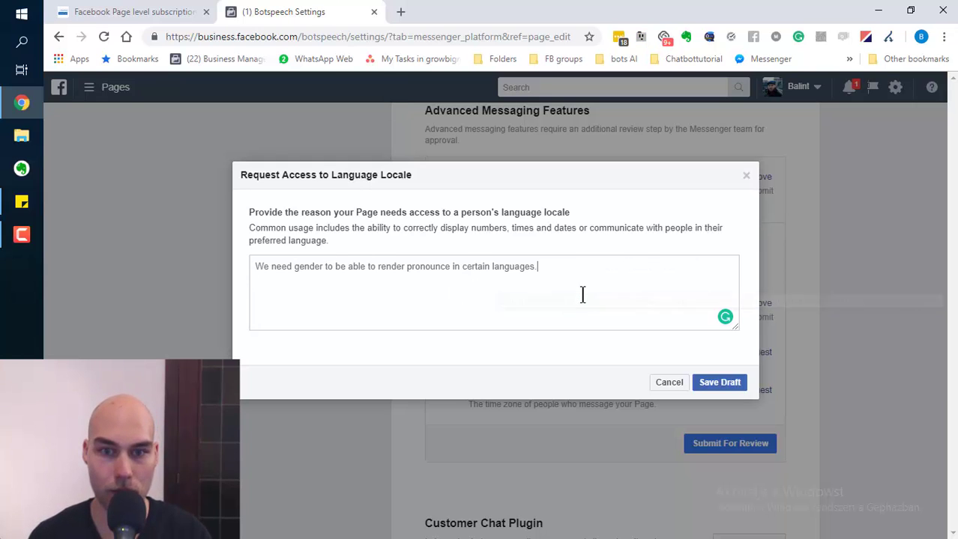
click(721, 383)
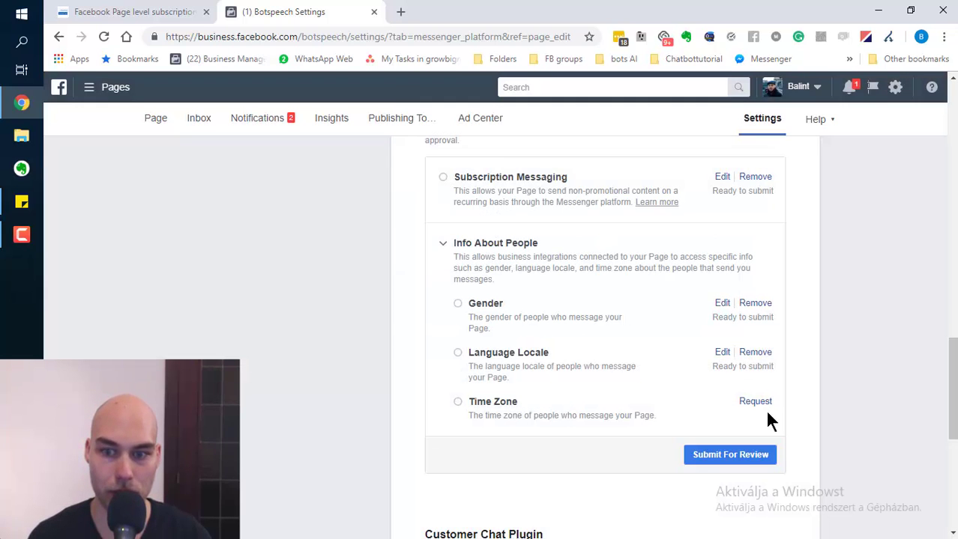
Save a draft Time Zone access request with the reason "We will be sending news updates and we want to send them during certain times of the day."
click(753, 403)
click(112, 11)
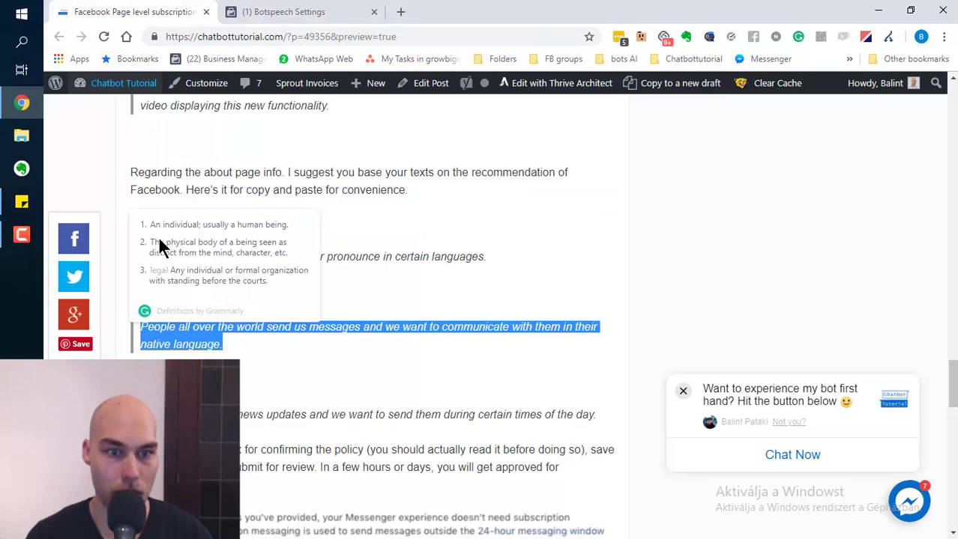
triple_click(244, 415)
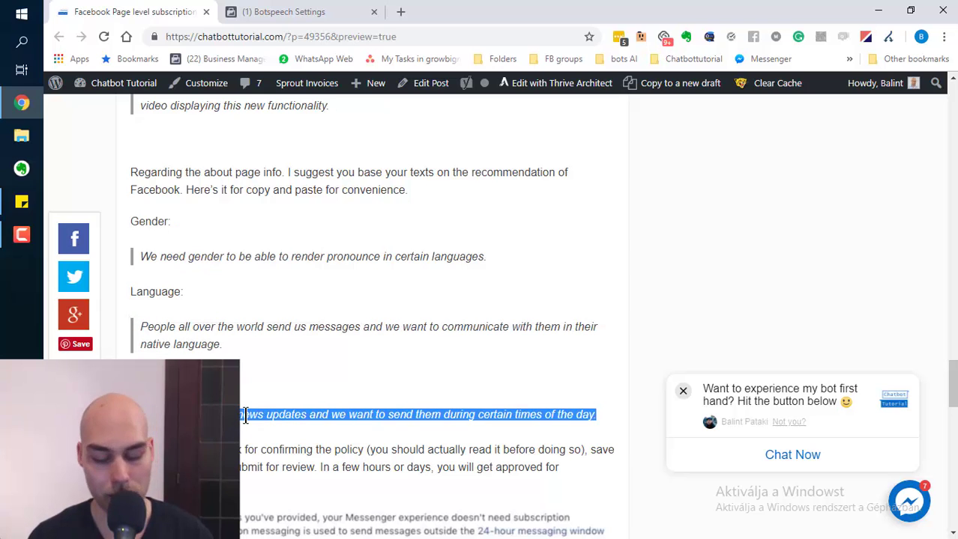
click(250, 14)
click(525, 311)
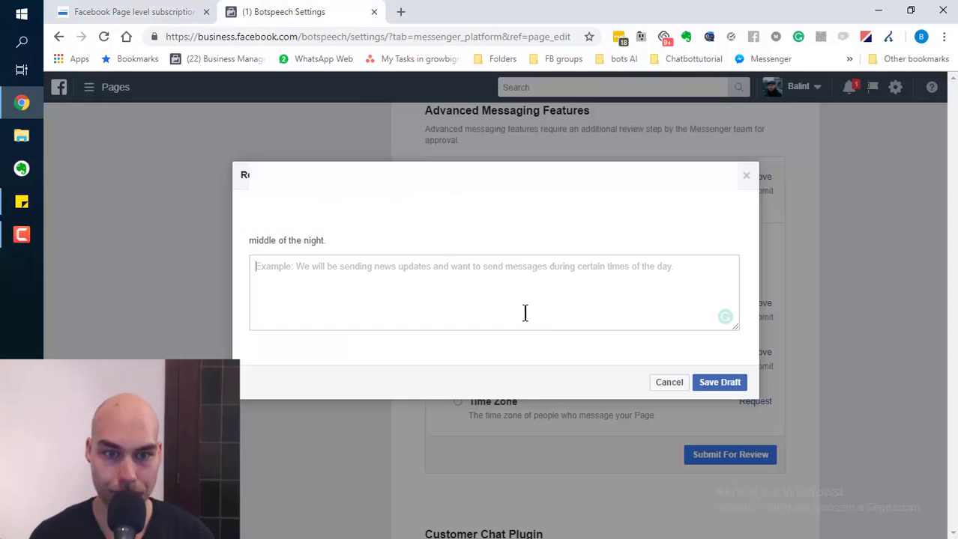
text(We will be sending news updates and we want to send them during certain times of the day.)
click(727, 388)
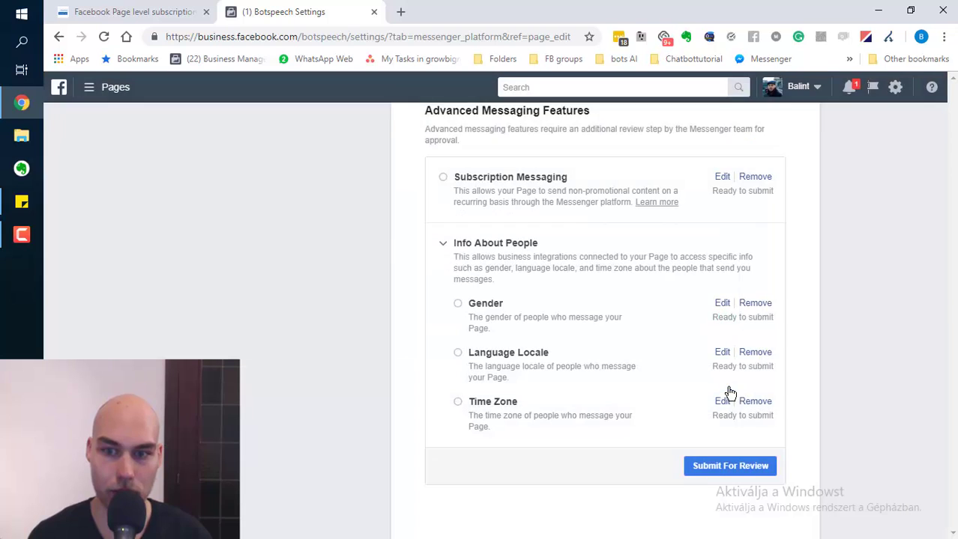
Submit the drafted Subscription Messaging and Info About People requests for review and acknowledge the receipt notice
scroll(639, 266, down, 1)
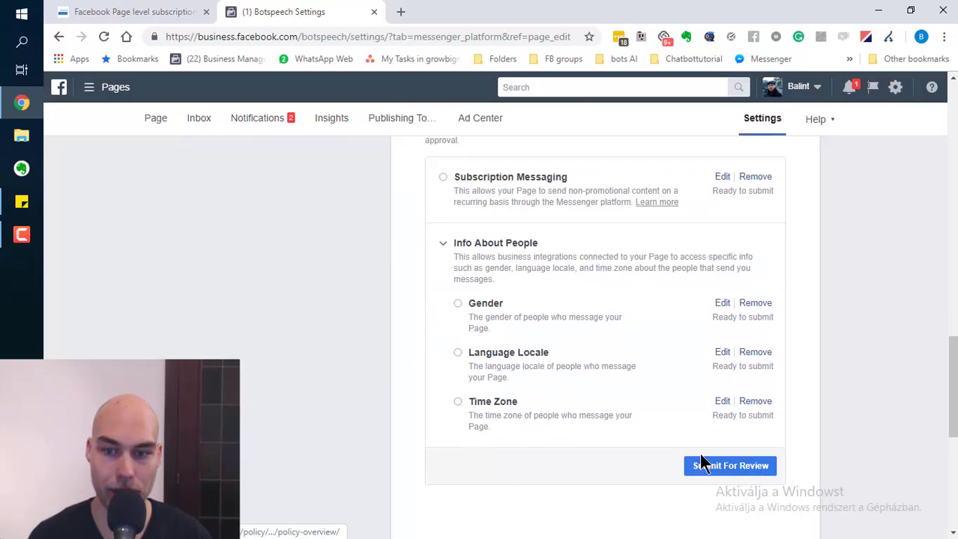
click(697, 466)
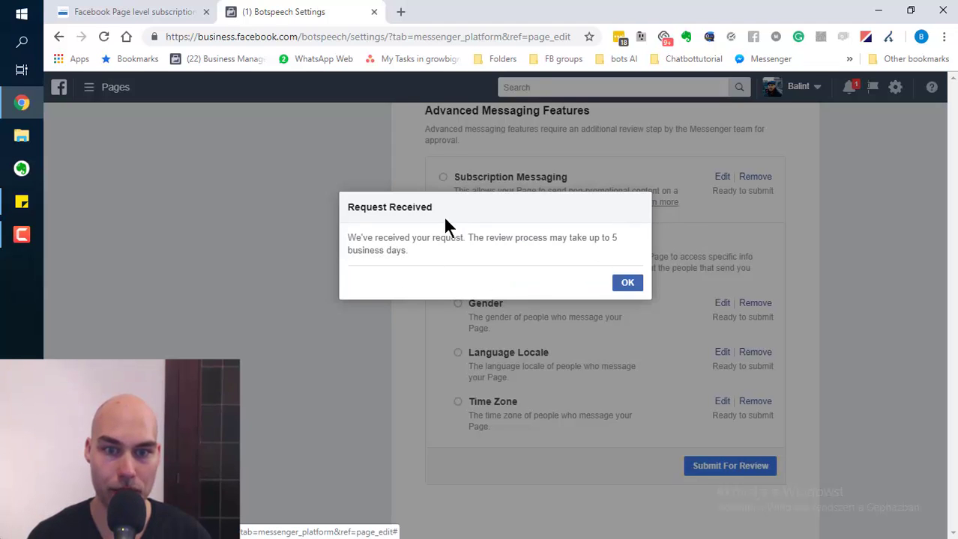
click(626, 284)
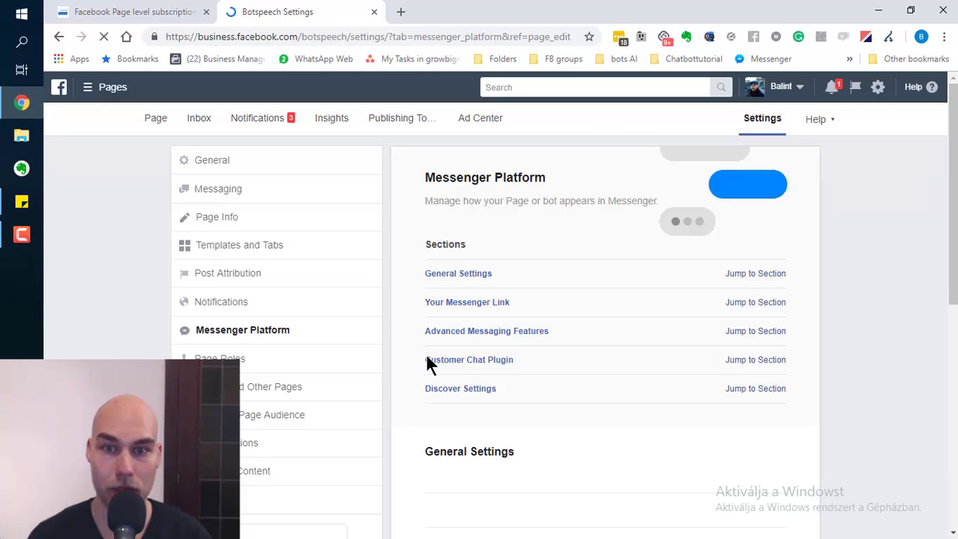
Check the submitted request's status under Advanced Messaging Features and read the subscription messaging use cases and guidelines in Facebook's policy overview
scroll(597, 240, down, 10)
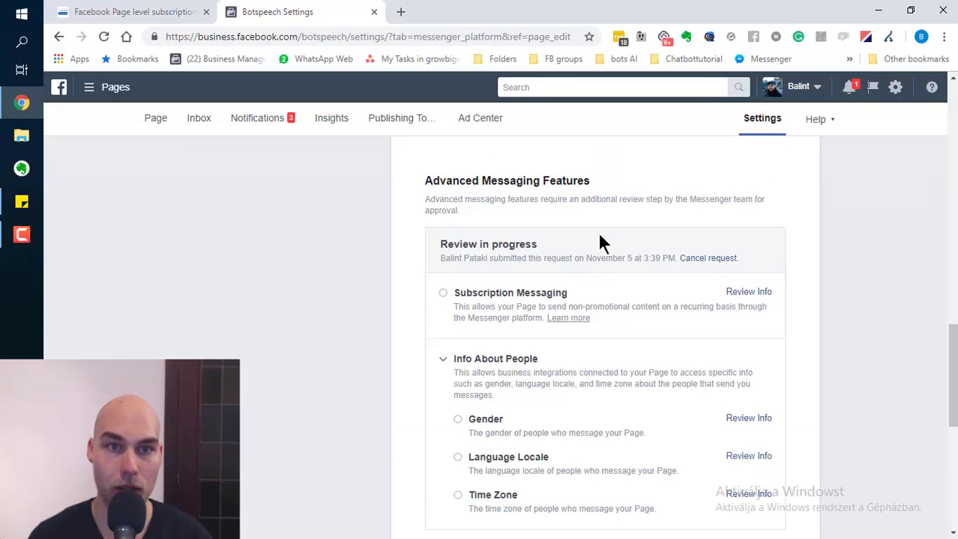
scroll(597, 243, down, 2)
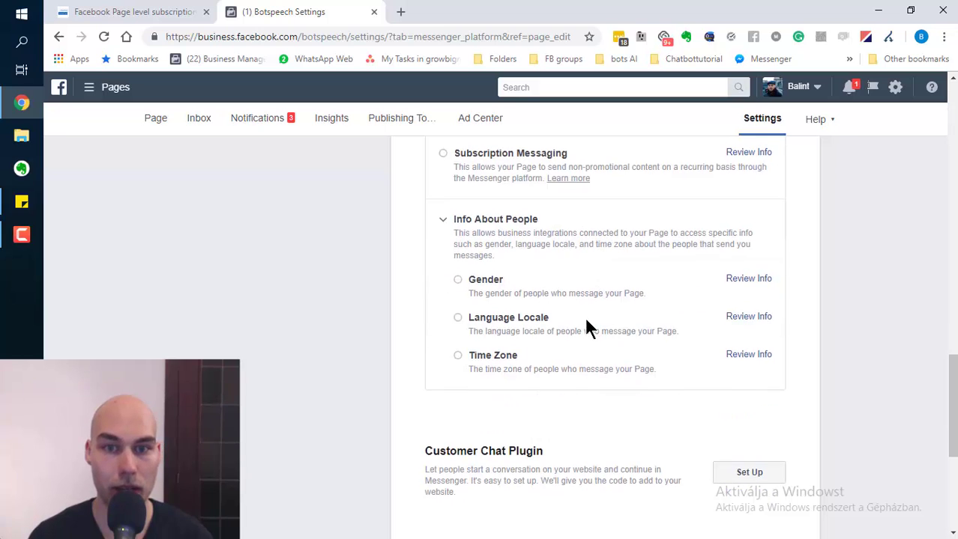
scroll(586, 322, up, 2)
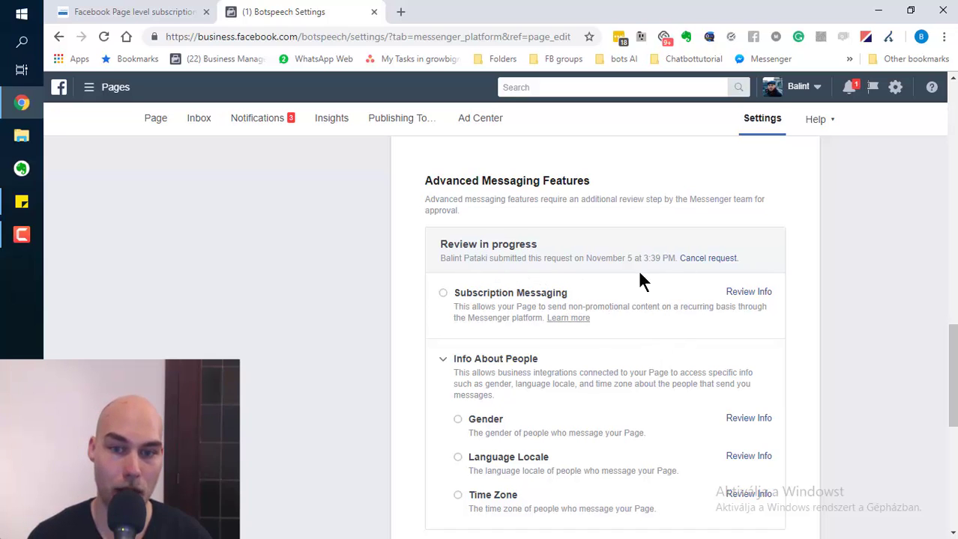
click(567, 320)
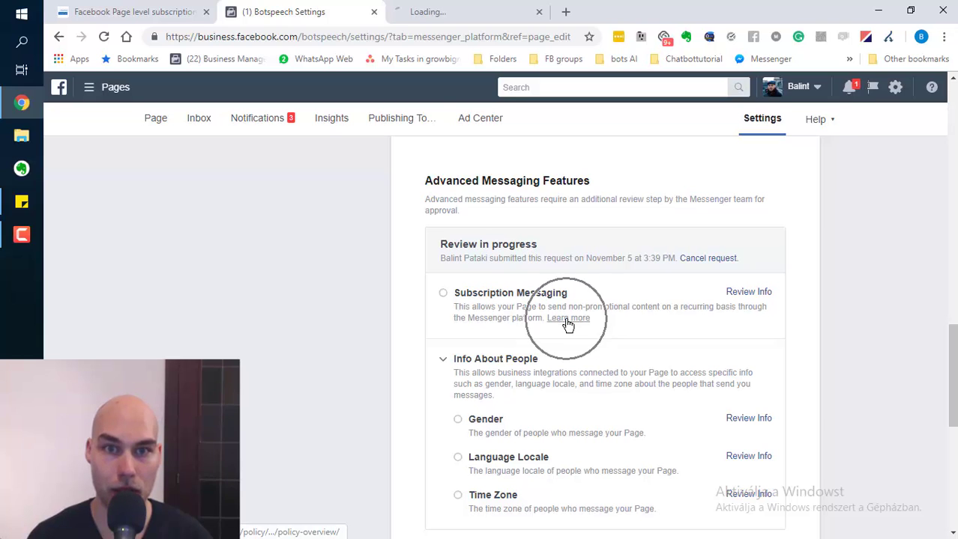
click(438, 11)
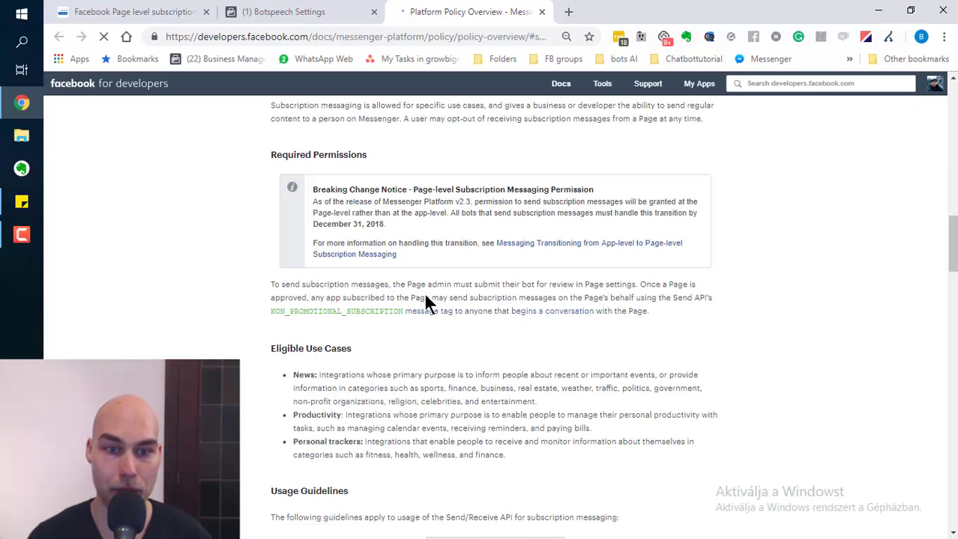
scroll(424, 299, down, 7)
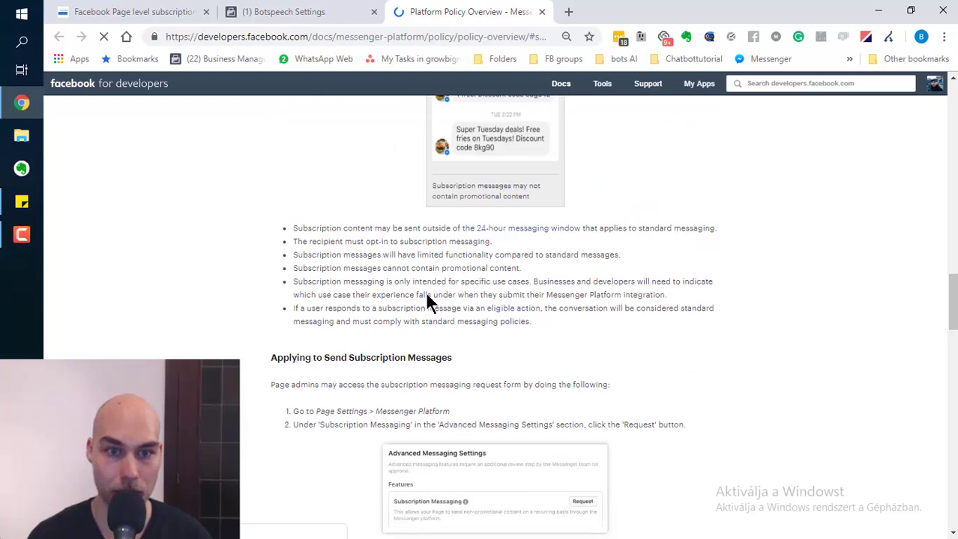
scroll(416, 256, up, 2)
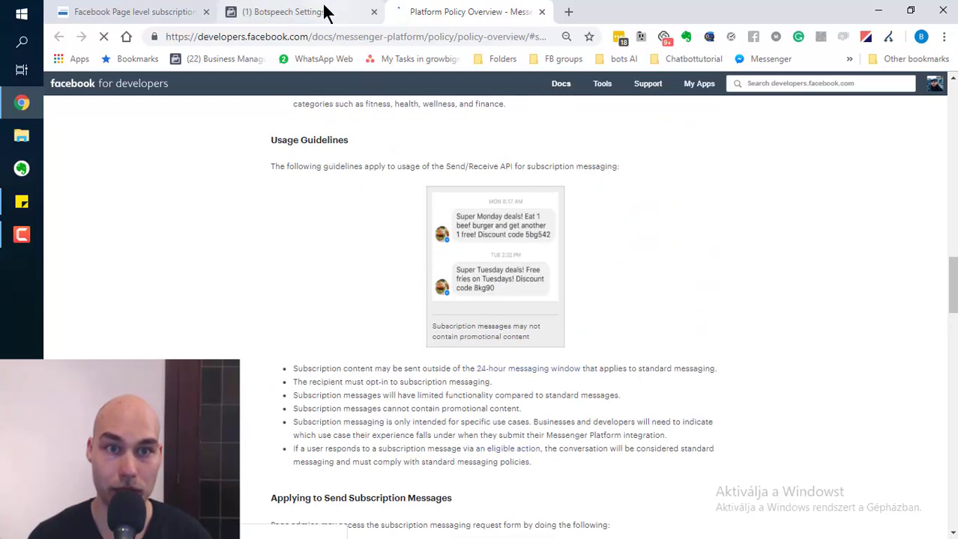